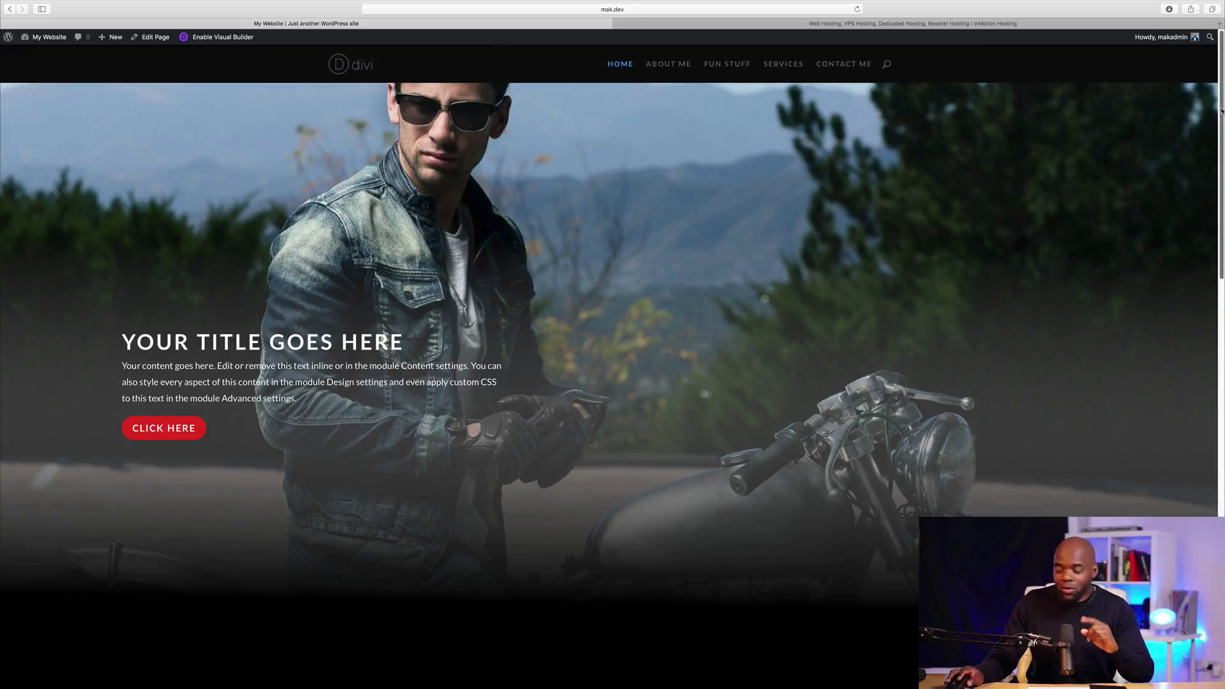
Step: Scroll through the site's pages, then go to the Contact Me page with its HELLO! hero
{"action": "left_click_drag", "start_coordinate": [1220, 110], "coordinate": [1194, 504]}
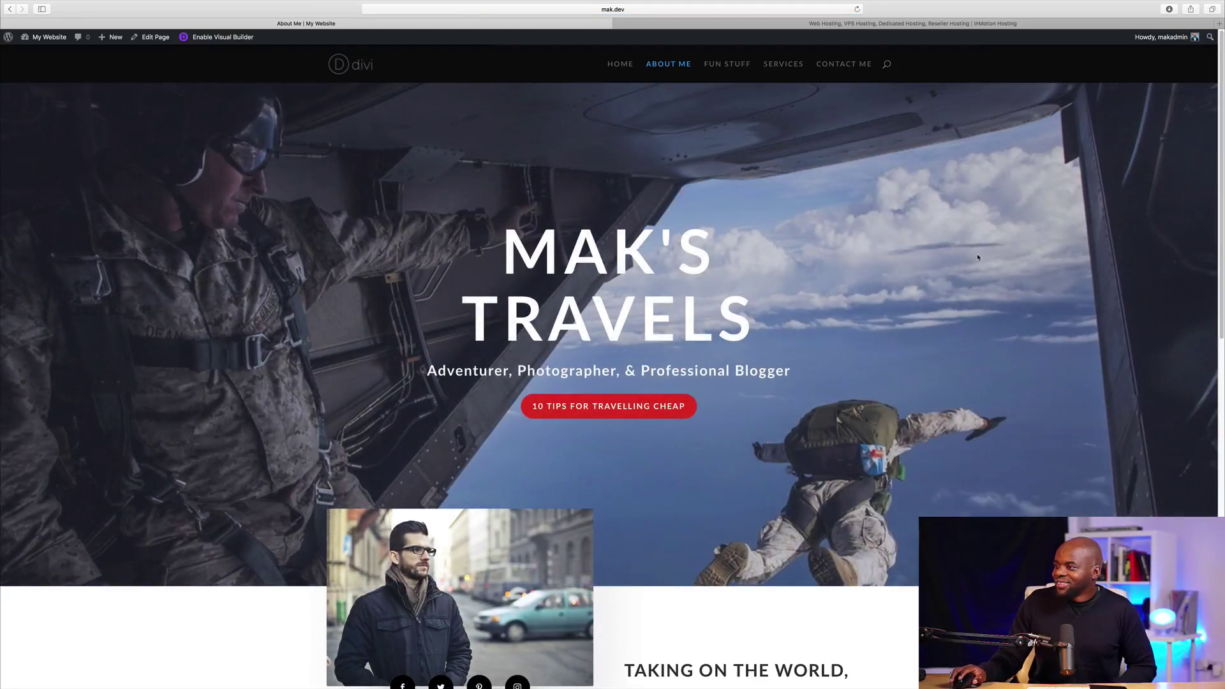
{"action": "scroll", "coordinate": [985, 261], "scroll_direction": "down", "scroll_amount": 10}
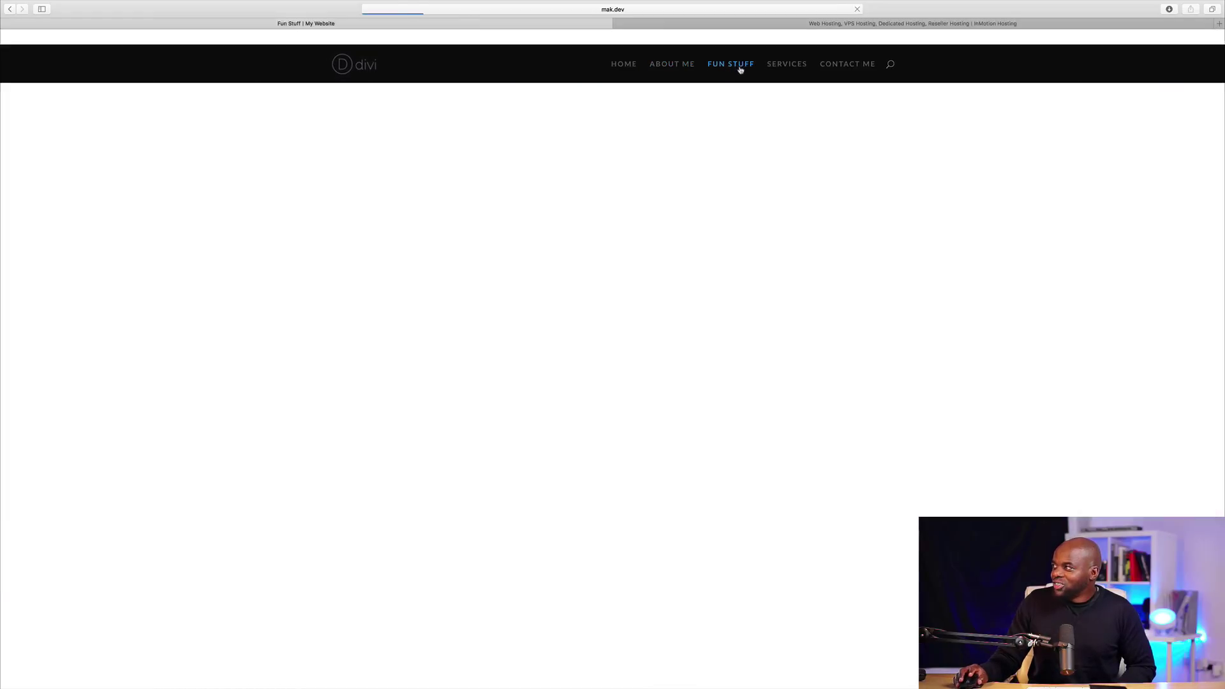
{"action": "scroll", "coordinate": [1145, 340], "scroll_direction": "down", "scroll_amount": 20}
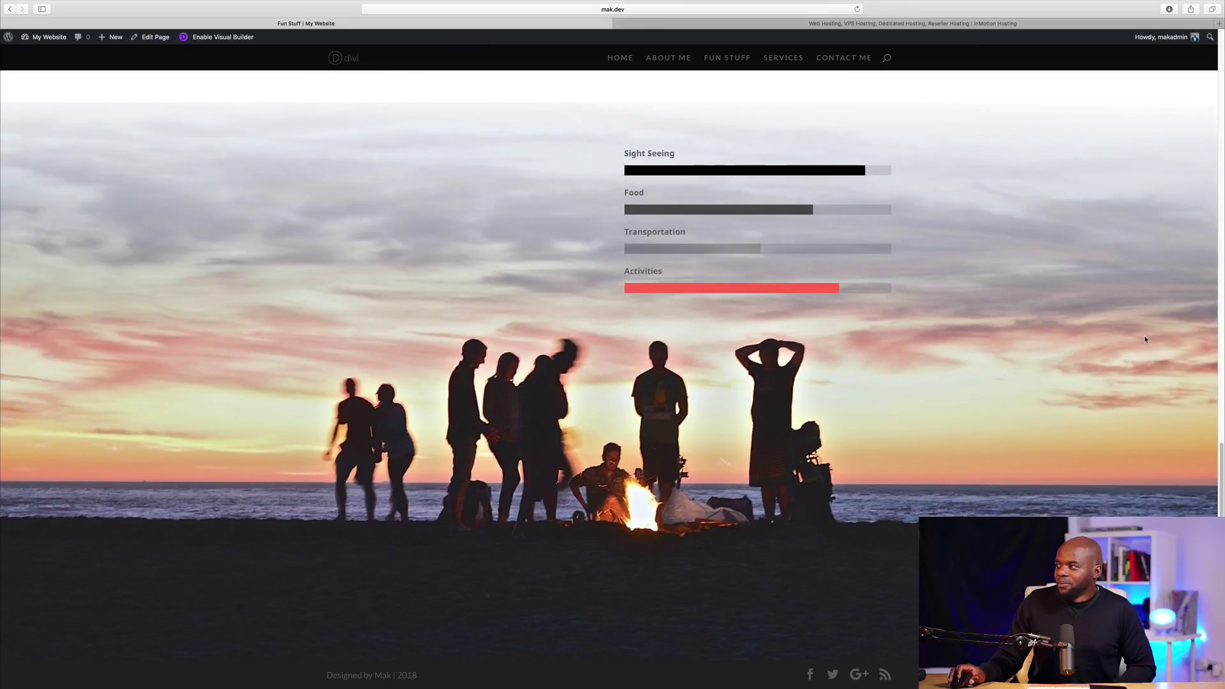
{"action": "scroll", "coordinate": [1145, 339], "scroll_direction": "up", "scroll_amount": 20}
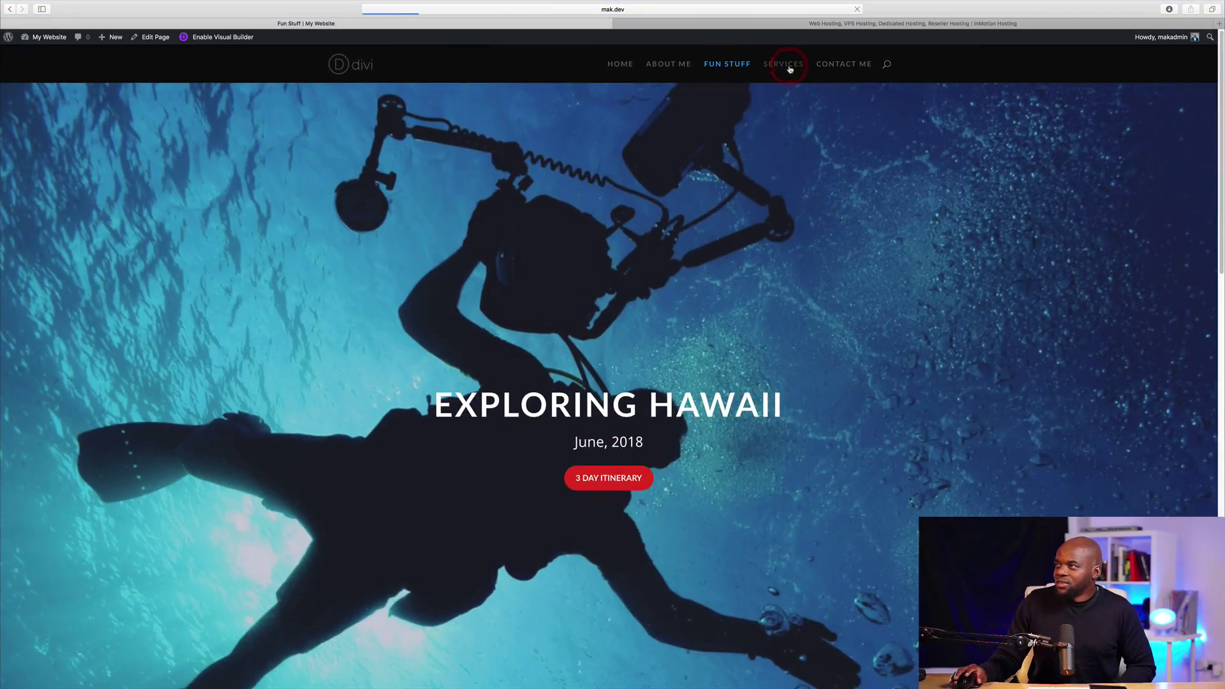
{"action": "scroll", "coordinate": [1077, 360], "scroll_direction": "down", "scroll_amount": 15}
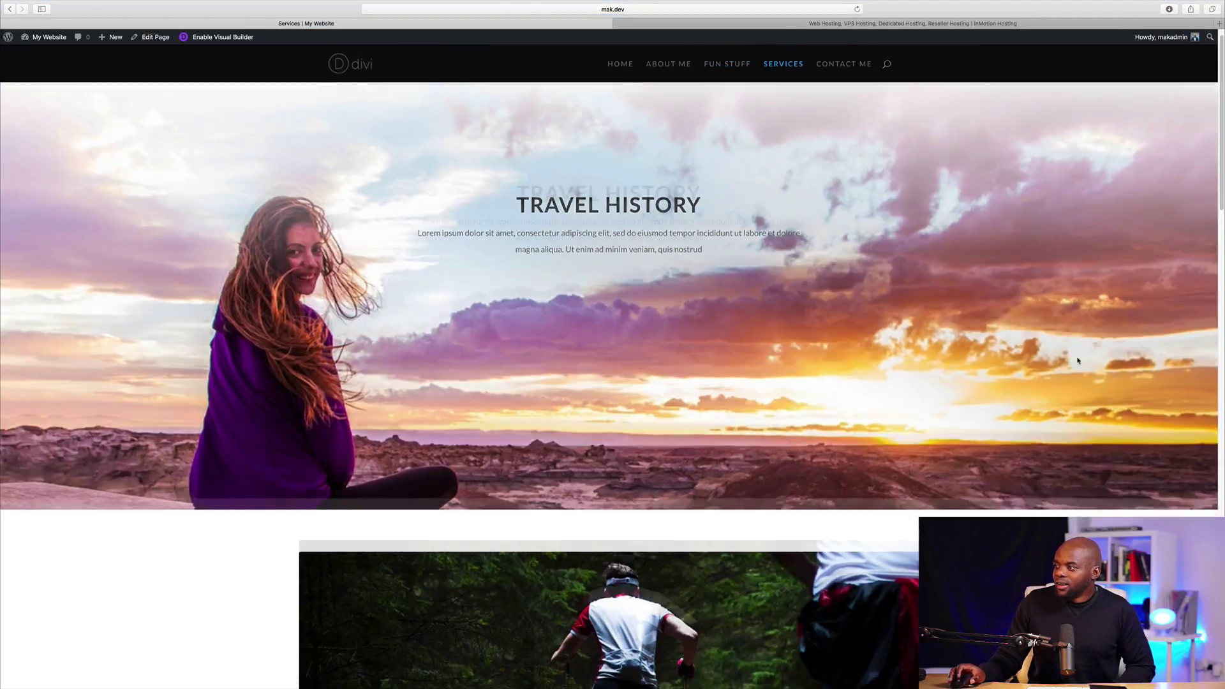
{"action": "scroll", "coordinate": [1077, 361], "scroll_direction": "down", "scroll_amount": 8}
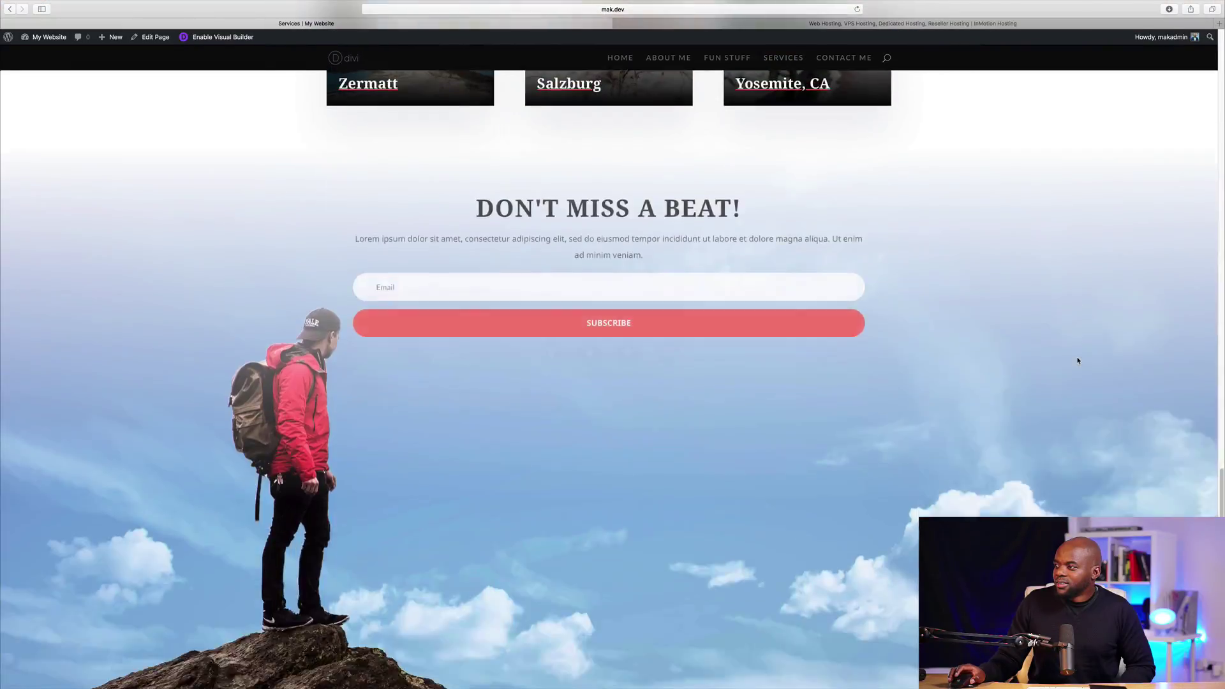
{"action": "scroll", "coordinate": [1074, 355], "scroll_direction": "up", "scroll_amount": 20}
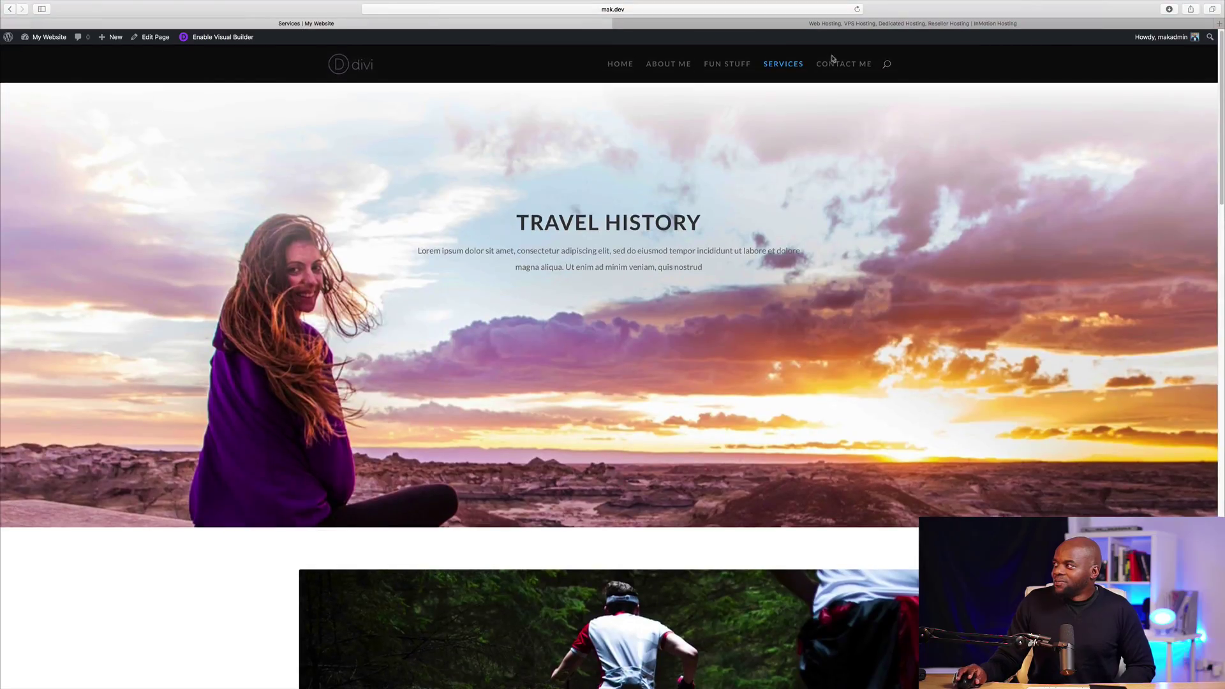
{"action": "left_click", "coordinate": [838, 66]}
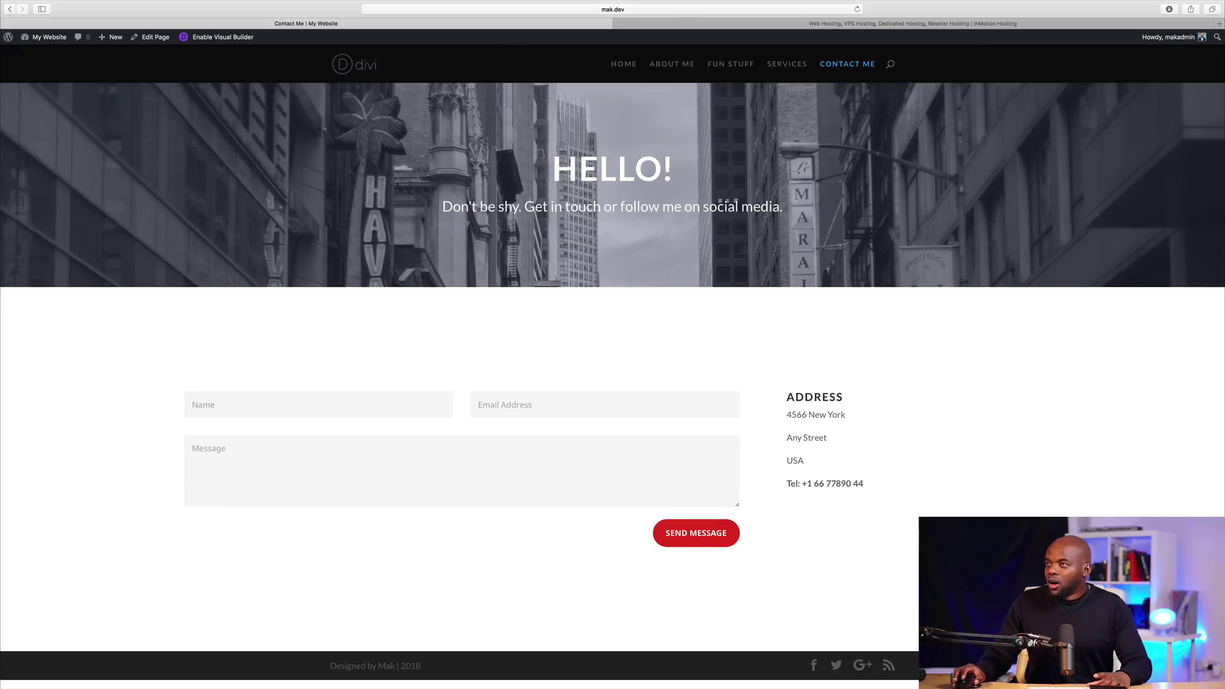
Step: Open the home page in the Visual Builder and export its layout under the name 'Divi Builder Mak'
{"action": "left_click", "coordinate": [627, 64]}
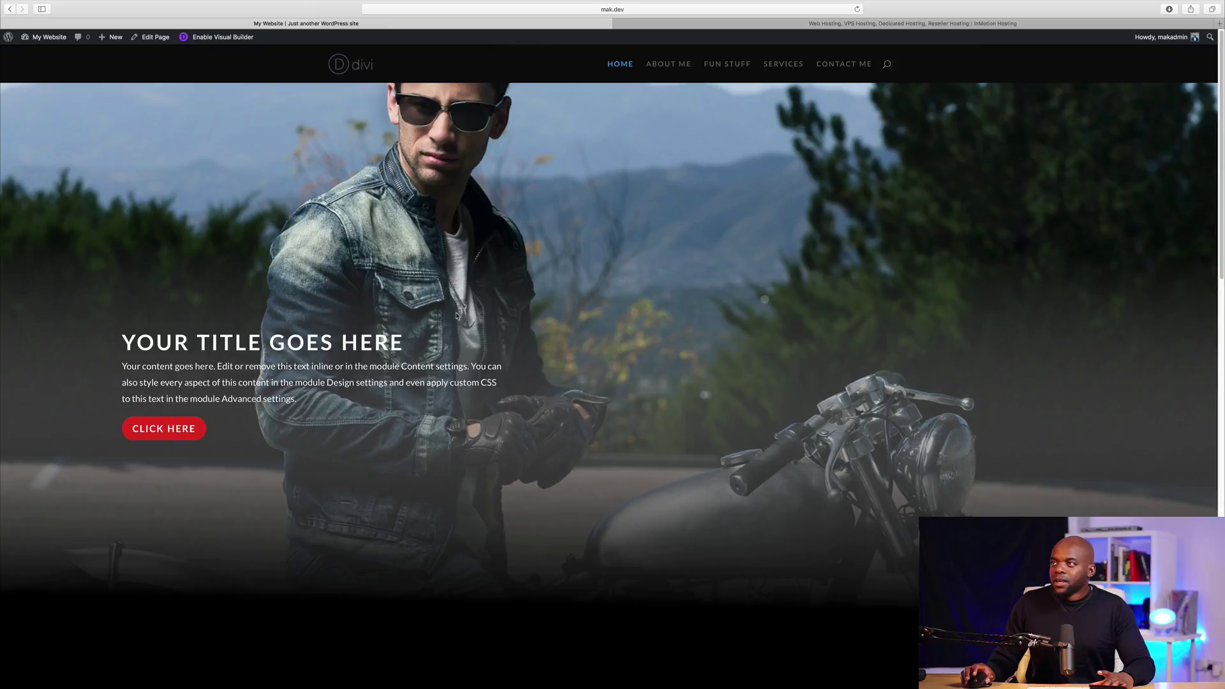
{"action": "left_click", "coordinate": [228, 38]}
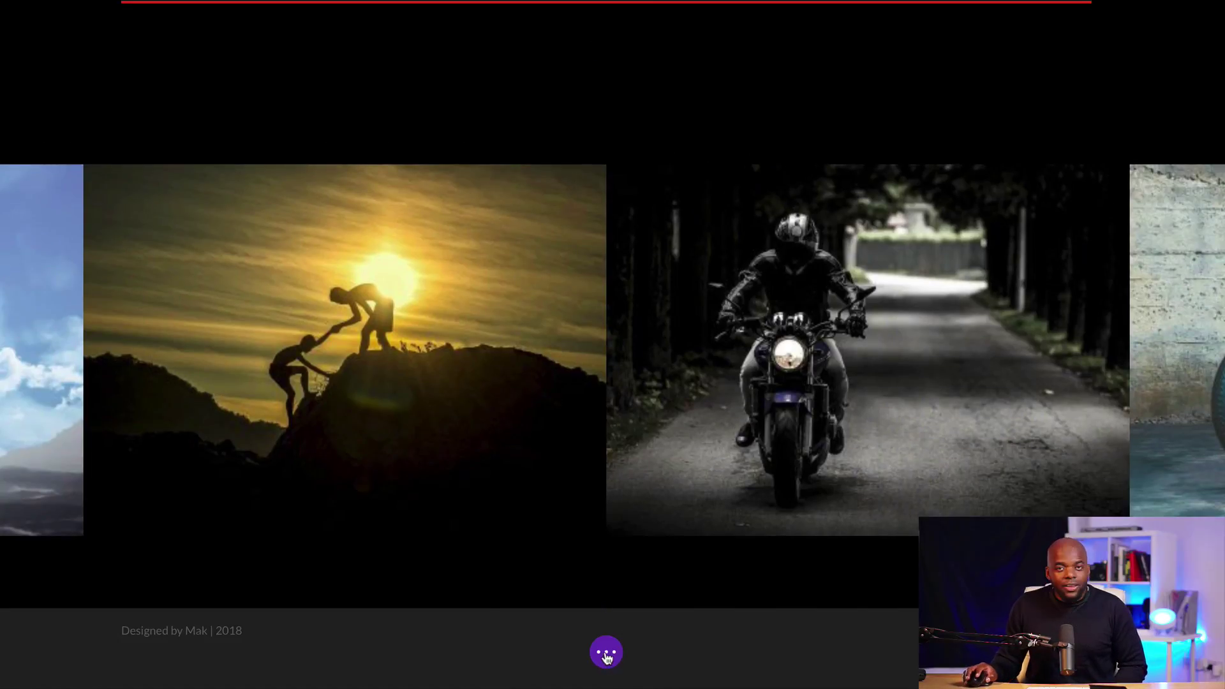
{"action": "left_click", "coordinate": [606, 652]}
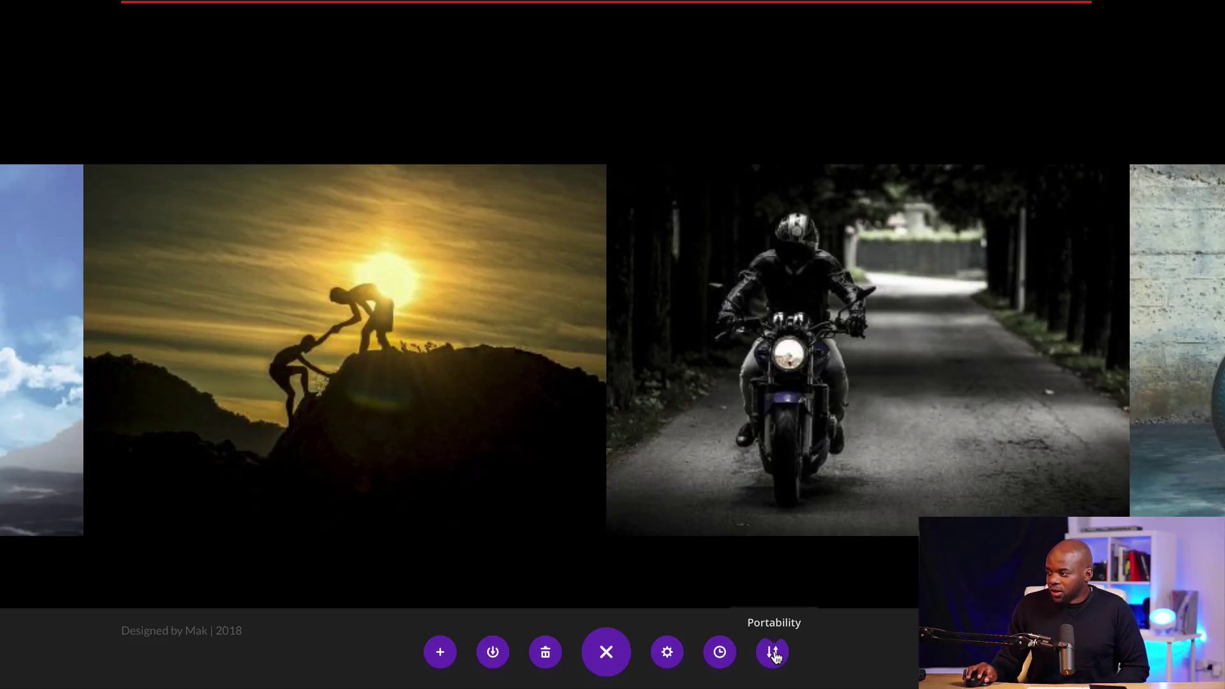
{"action": "left_click", "coordinate": [774, 653]}
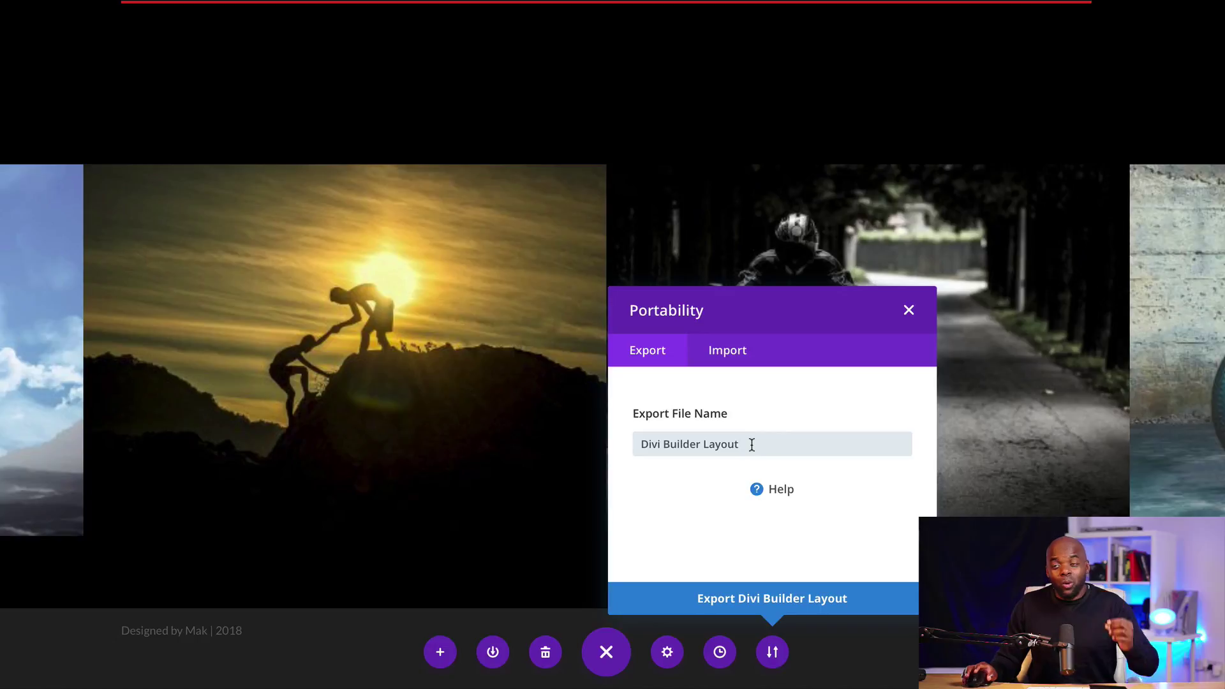
{"action": "left_click", "coordinate": [751, 444]}
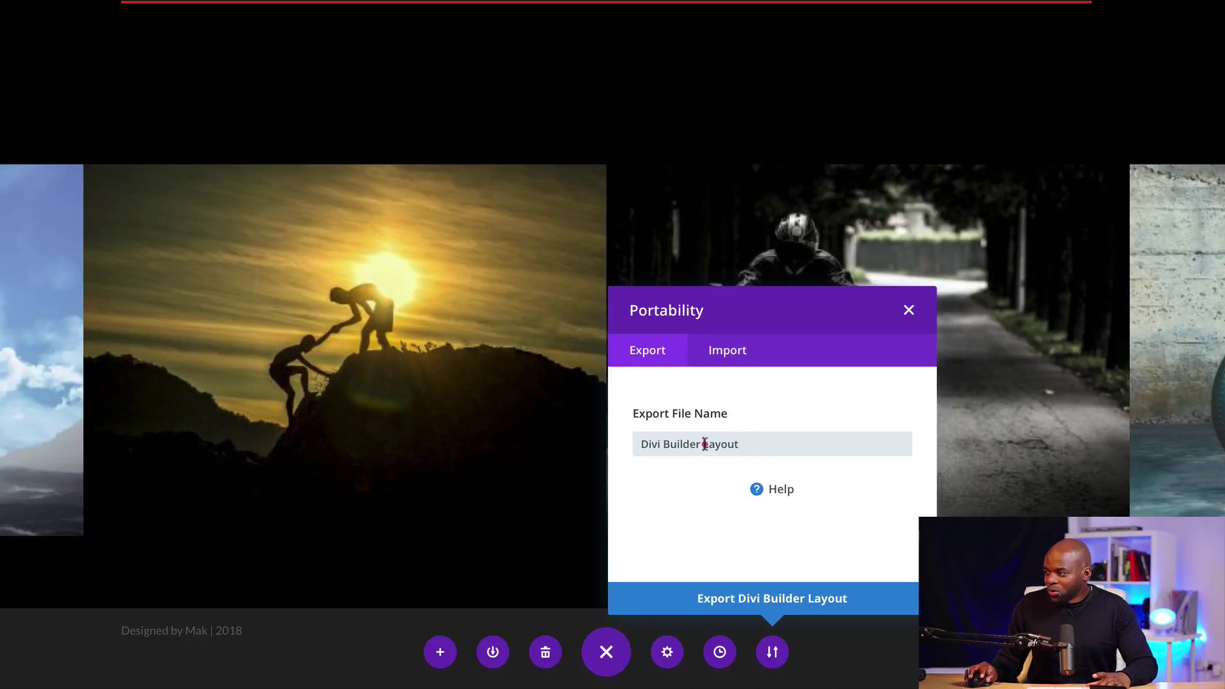
{"action": "type", "text": "Mak"}
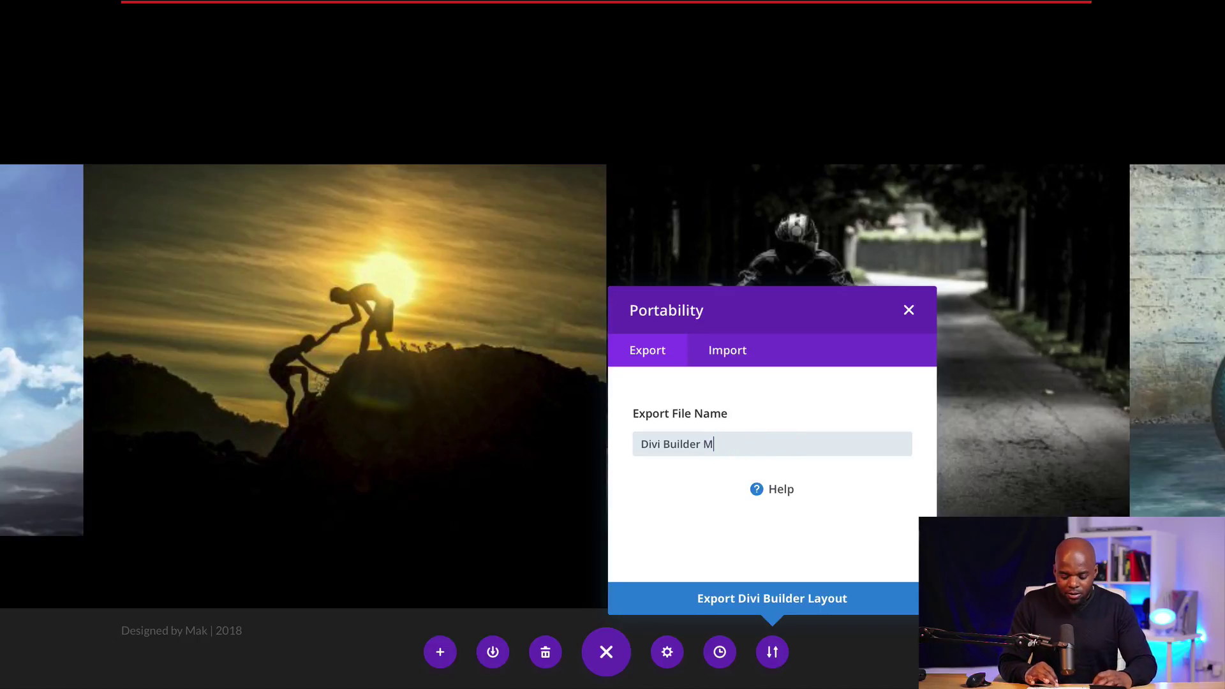
{"action": "left_click", "coordinate": [775, 602]}
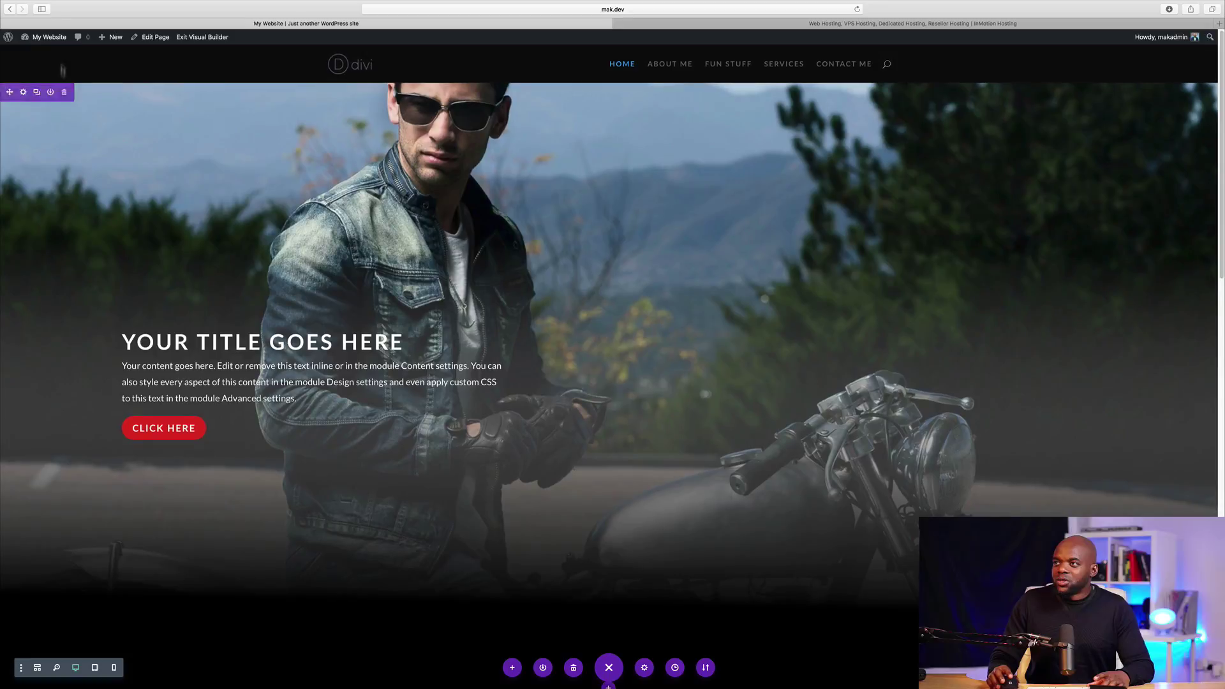
Step: Create a new page titled 'Mak's new layout' and launch Divi Builder on it
{"action": "mouse_move", "coordinate": [26, 37]}
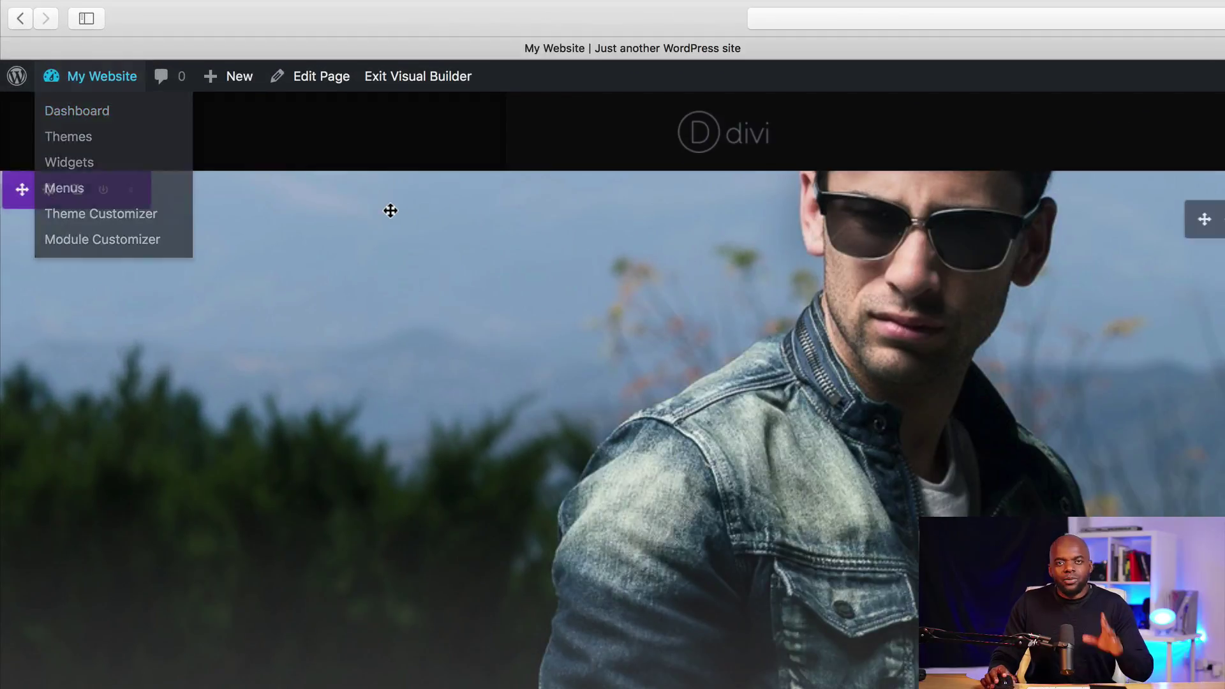
{"action": "mouse_move", "coordinate": [236, 87]}
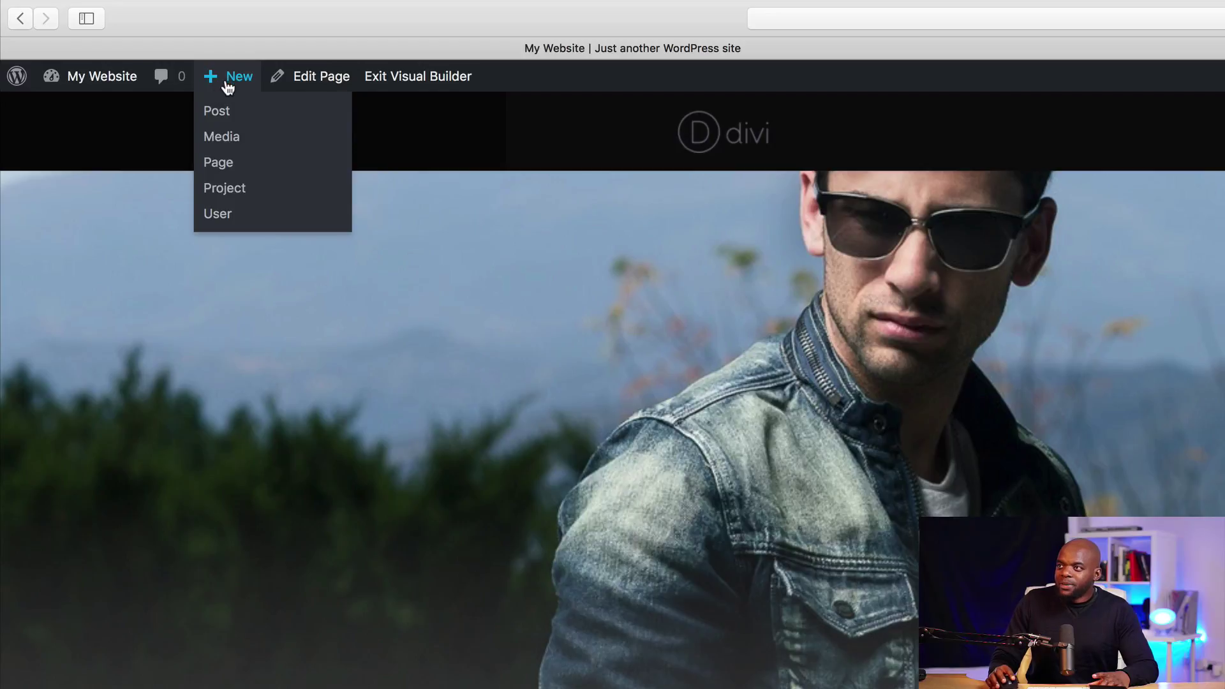
{"action": "left_click", "coordinate": [232, 166]}
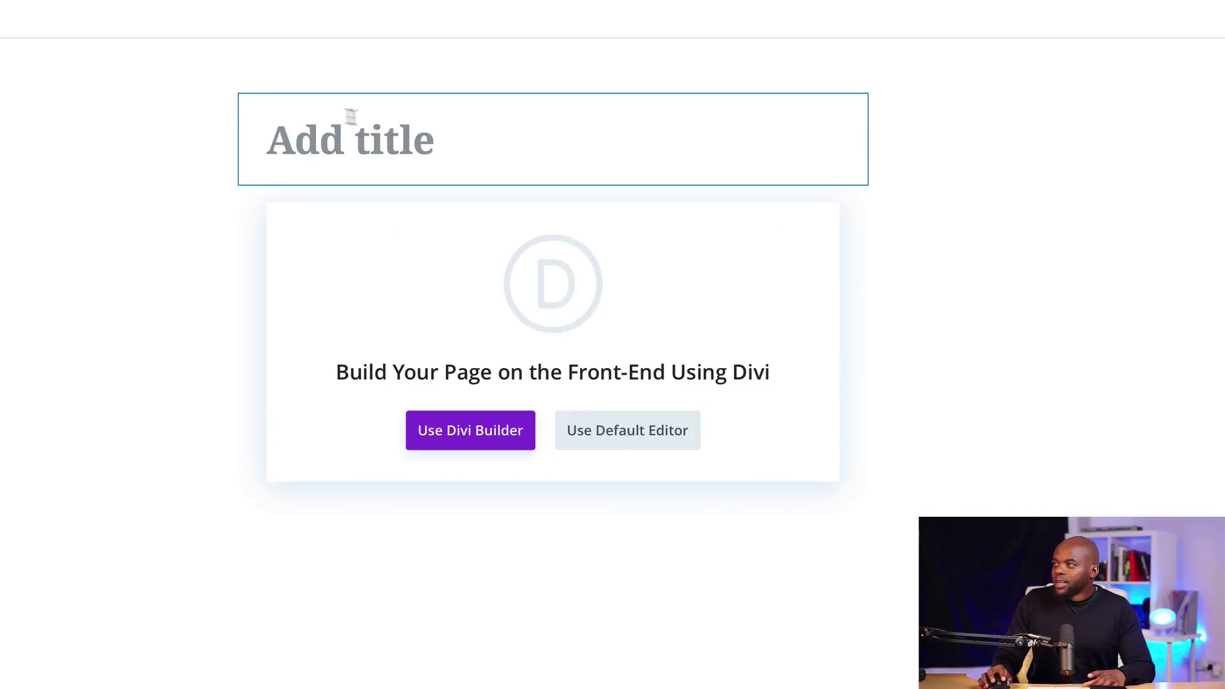
{"action": "type", "text": "Mak"}
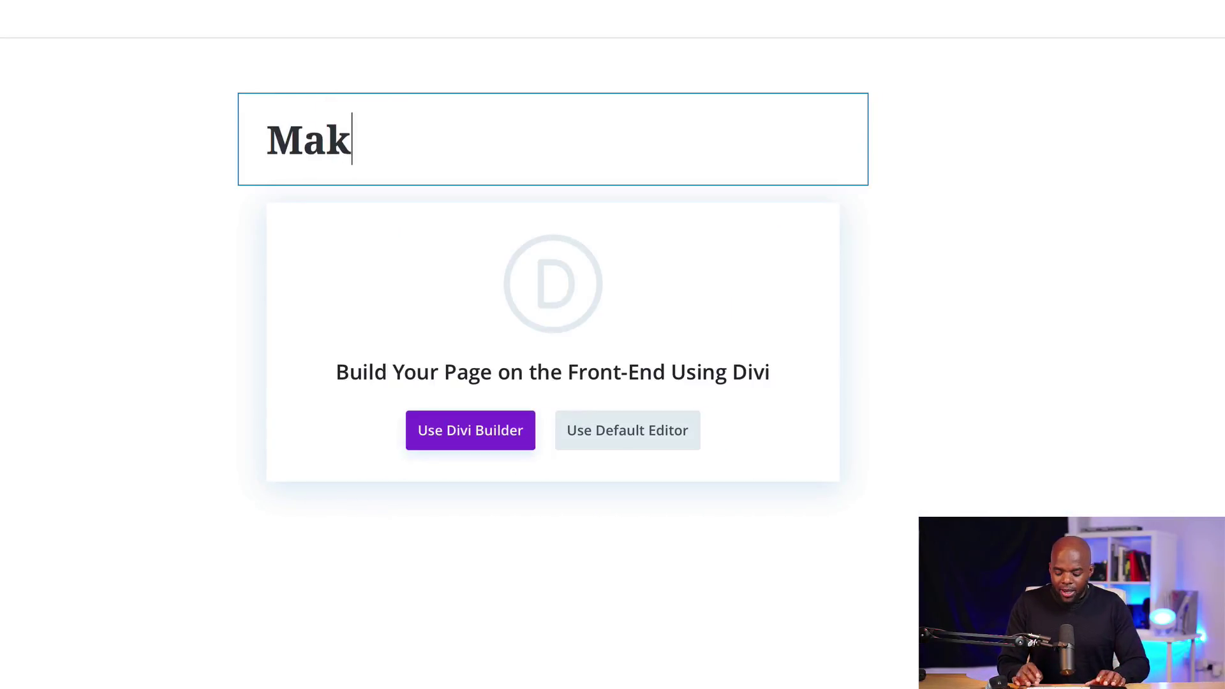
{"action": "type", "text": "'s new "}
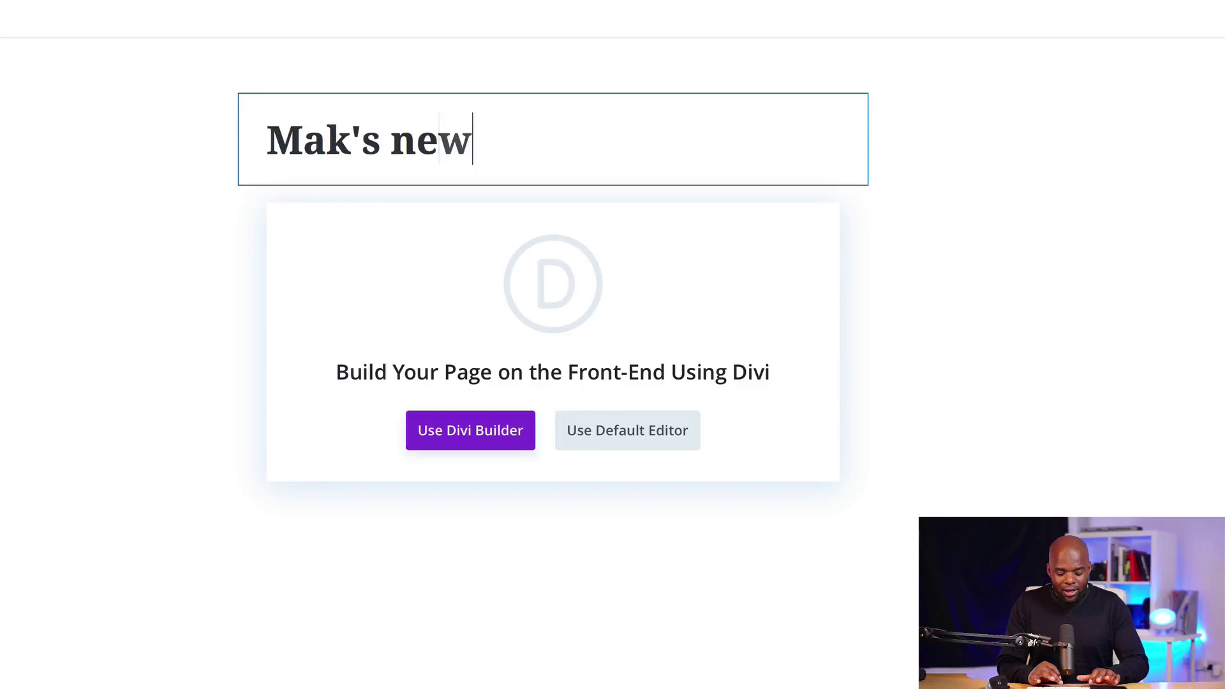
{"action": "type", "text": "layout"}
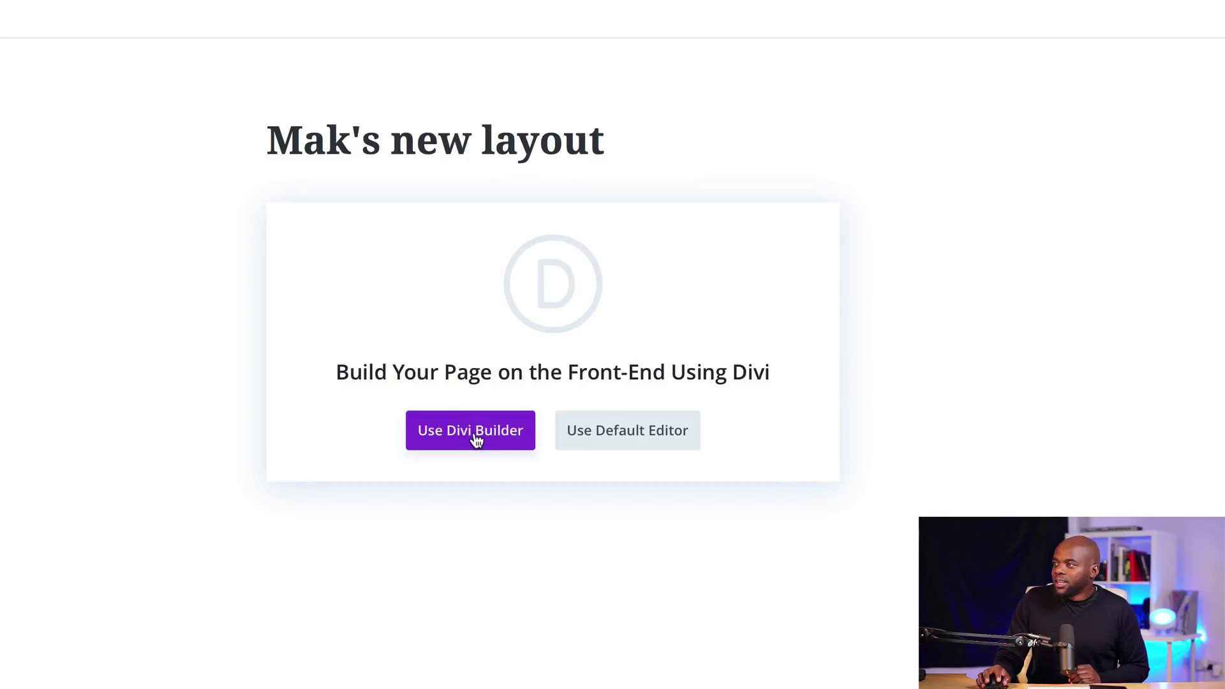
{"action": "left_click", "coordinate": [476, 441]}
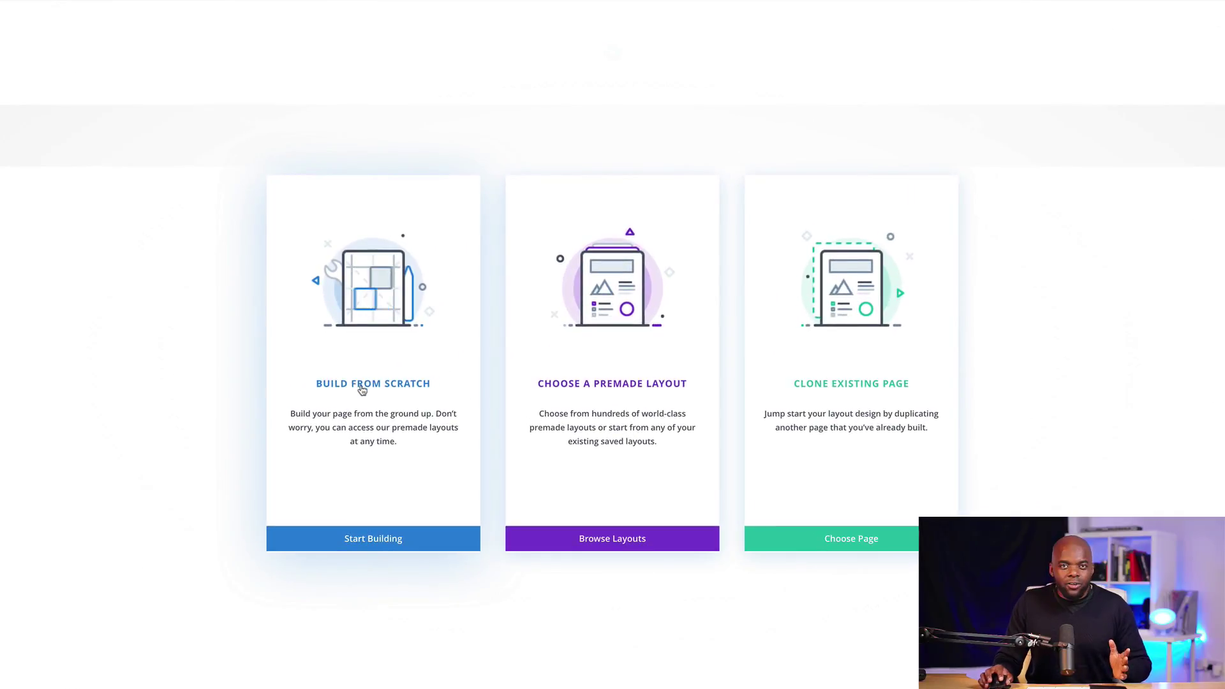
Step: Start from scratch, then import Divi Builder Mak-2.json with Replace existing content unchecked
{"action": "left_click", "coordinate": [362, 390]}
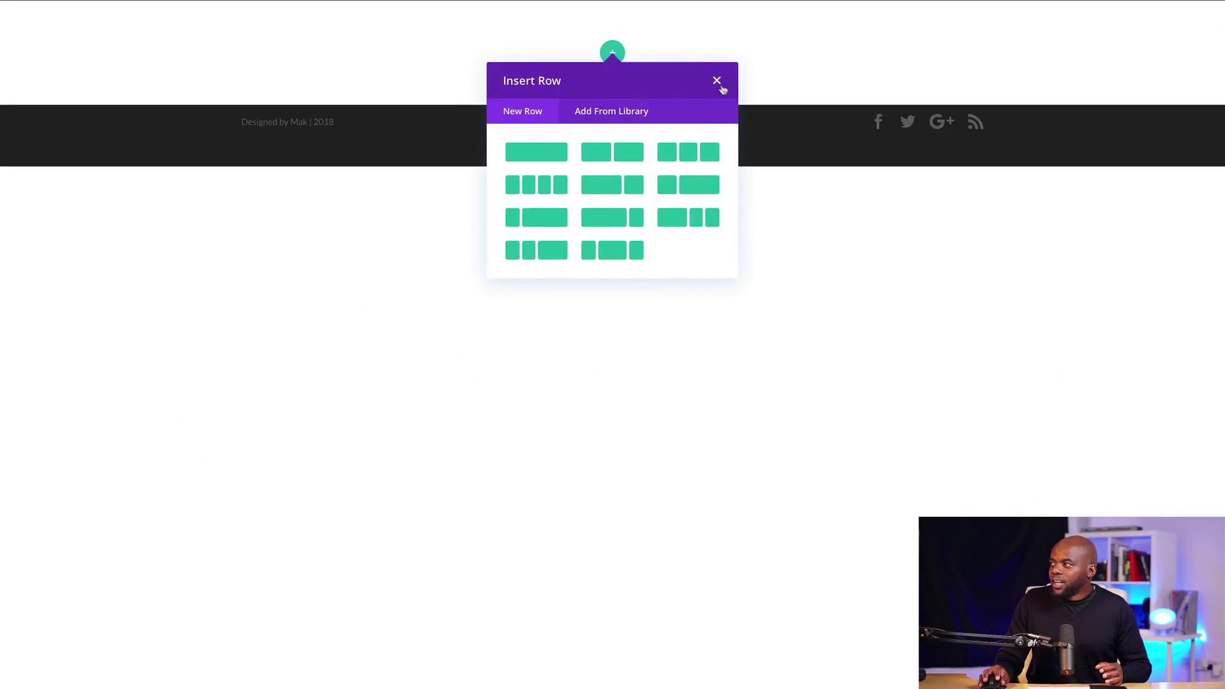
{"action": "left_click", "coordinate": [717, 81]}
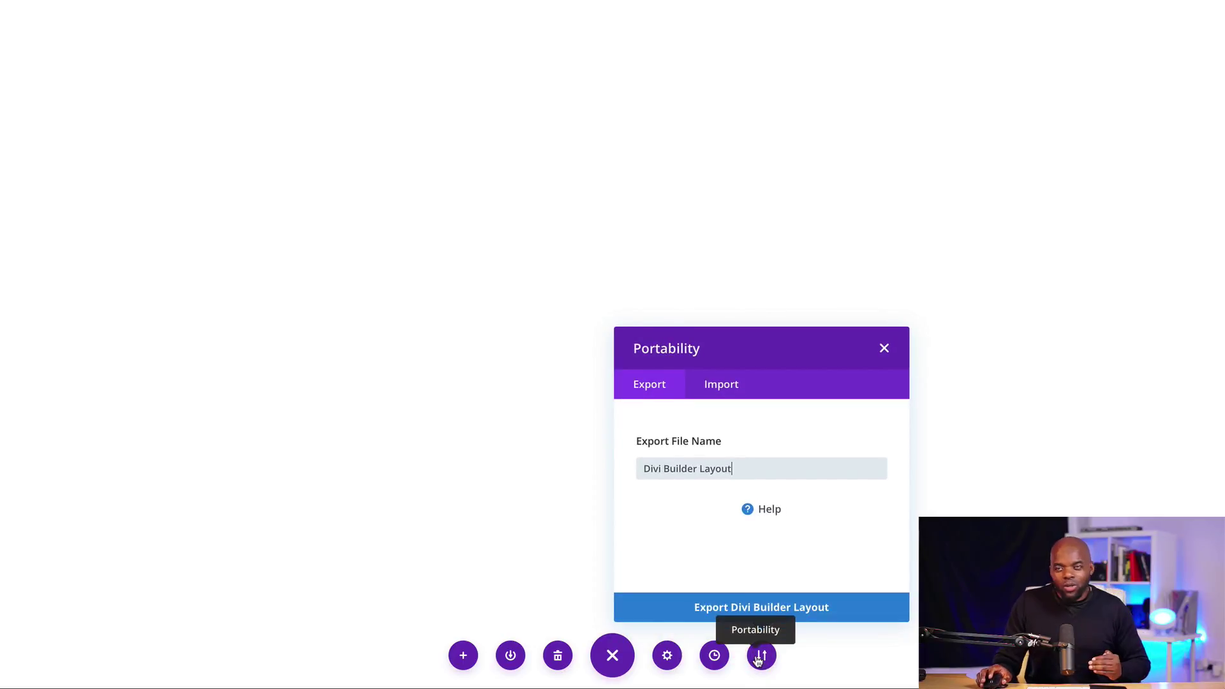
{"action": "left_click", "coordinate": [721, 385]}
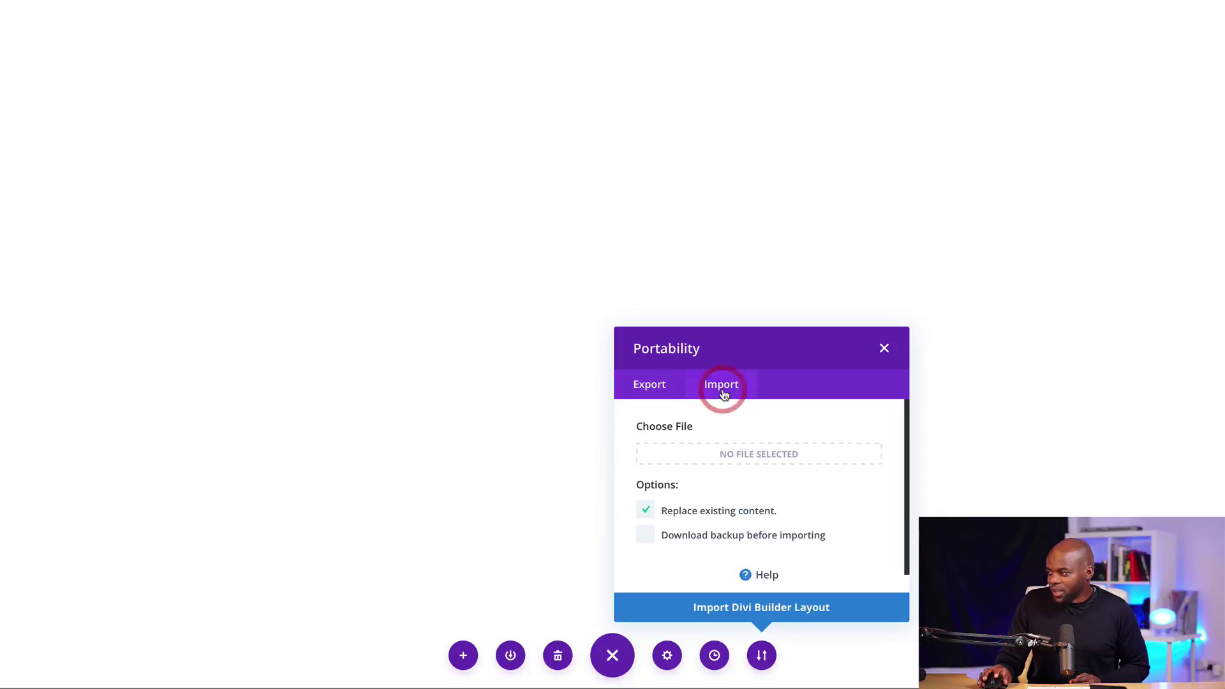
{"action": "left_click", "coordinate": [770, 457]}
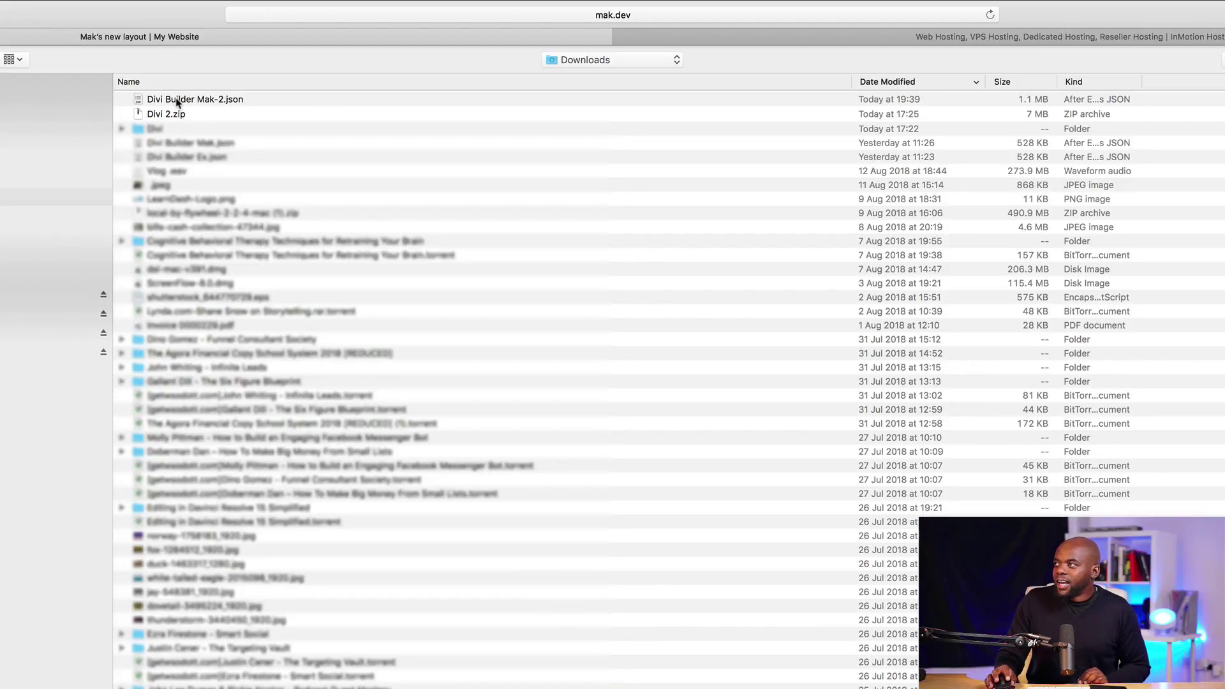
{"action": "double_click", "coordinate": [216, 99]}
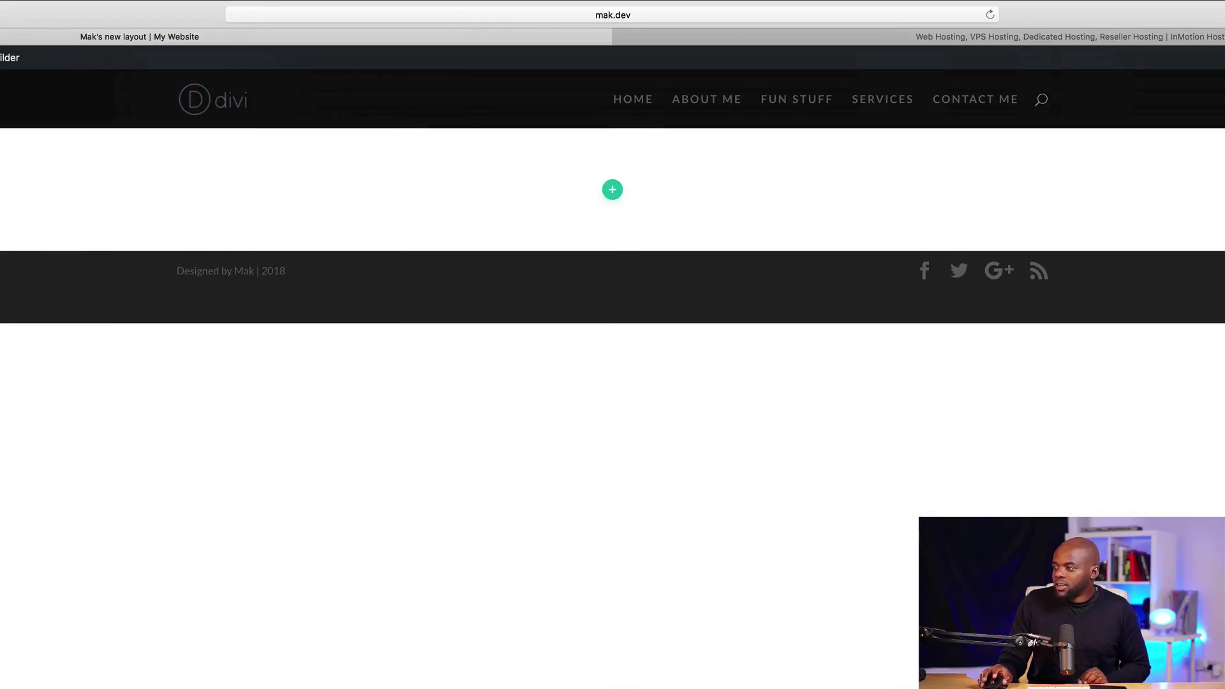
{"action": "left_click", "coordinate": [652, 688]}
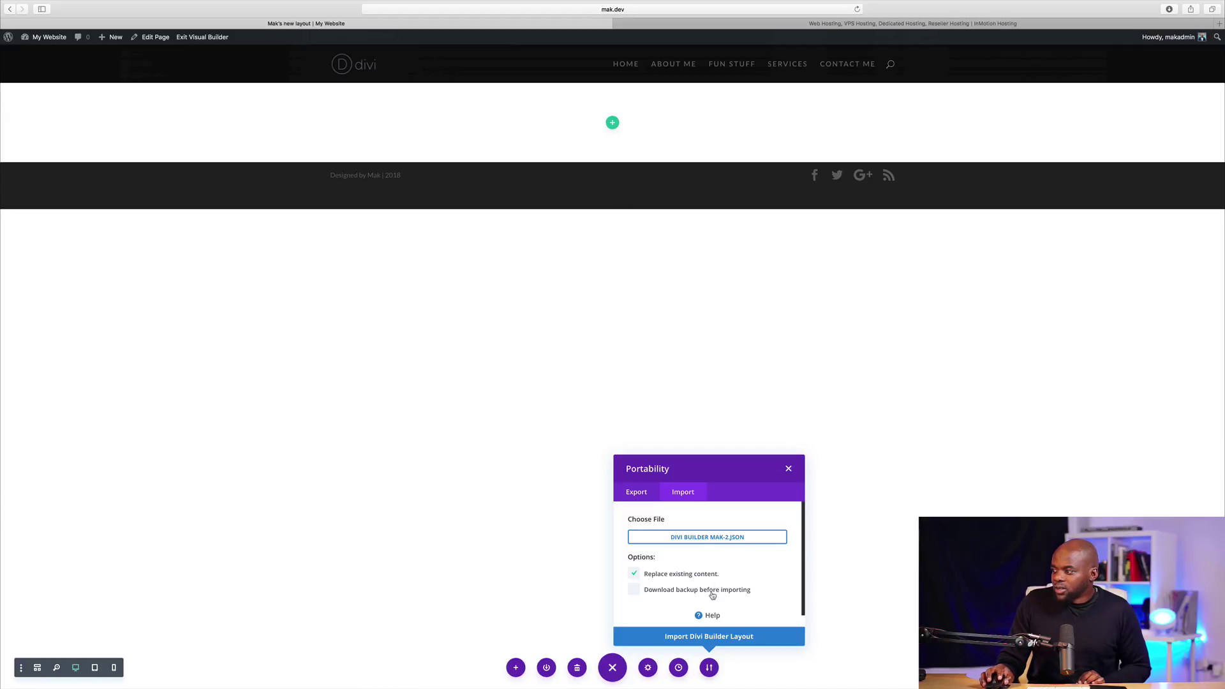
{"action": "left_click", "coordinate": [635, 575]}
{"action": "left_click", "coordinate": [723, 639]}
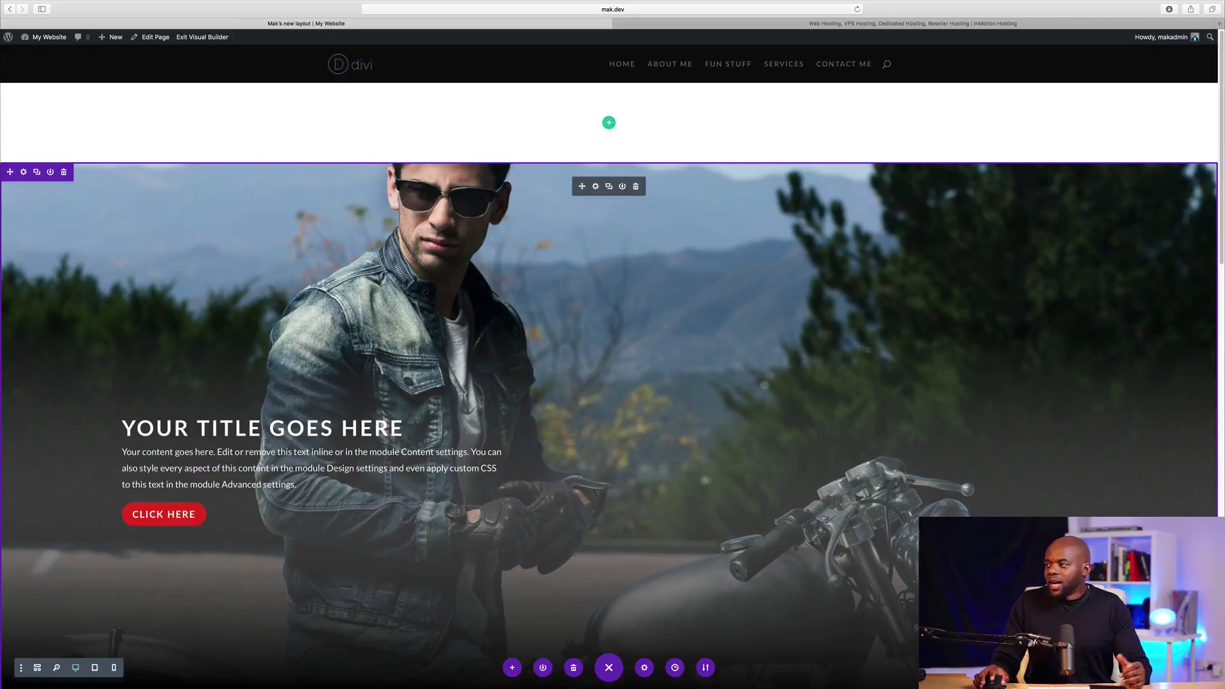
Step: Review the imported motorcycle layout, then bring up the Clear Layout confirmation
{"action": "scroll", "coordinate": [884, 356], "scroll_direction": "down", "scroll_amount": 4}
{"action": "scroll", "coordinate": [884, 356], "scroll_direction": "down", "scroll_amount": 15}
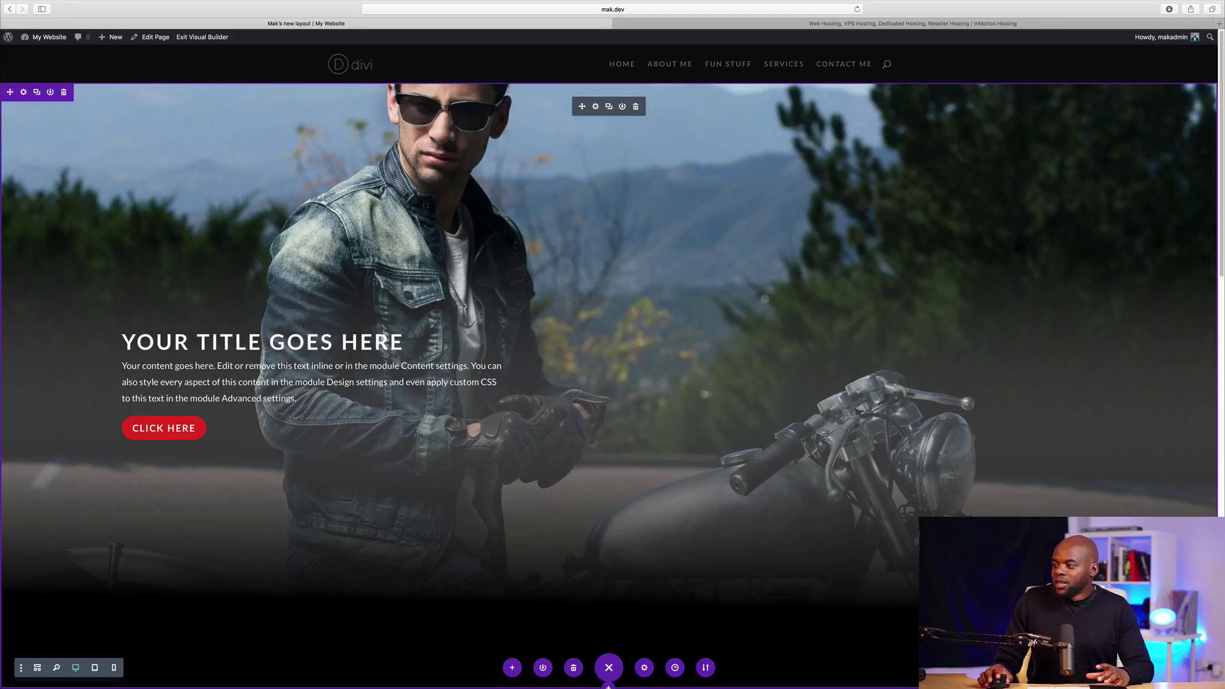
{"action": "left_click", "coordinate": [573, 669]}
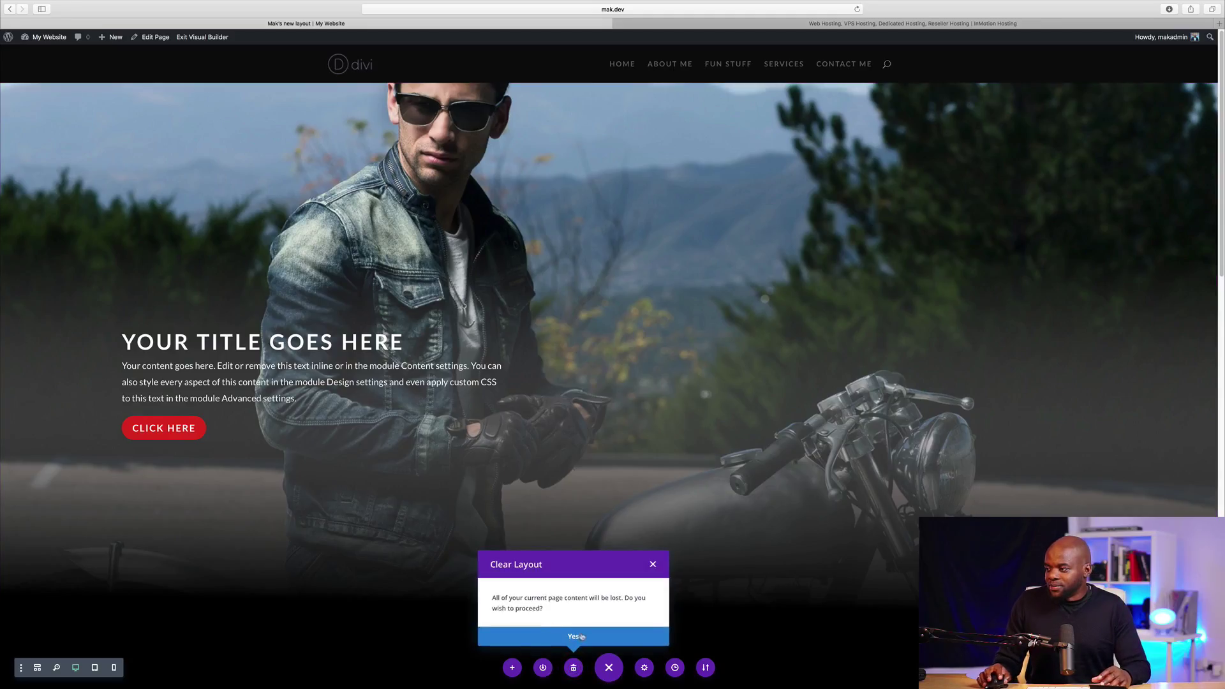
Step: Confirm clearing the layout and dismiss the Insert Row picker, leaving an empty page
{"action": "left_click", "coordinate": [574, 636]}
{"action": "key", "text": "Escape"}
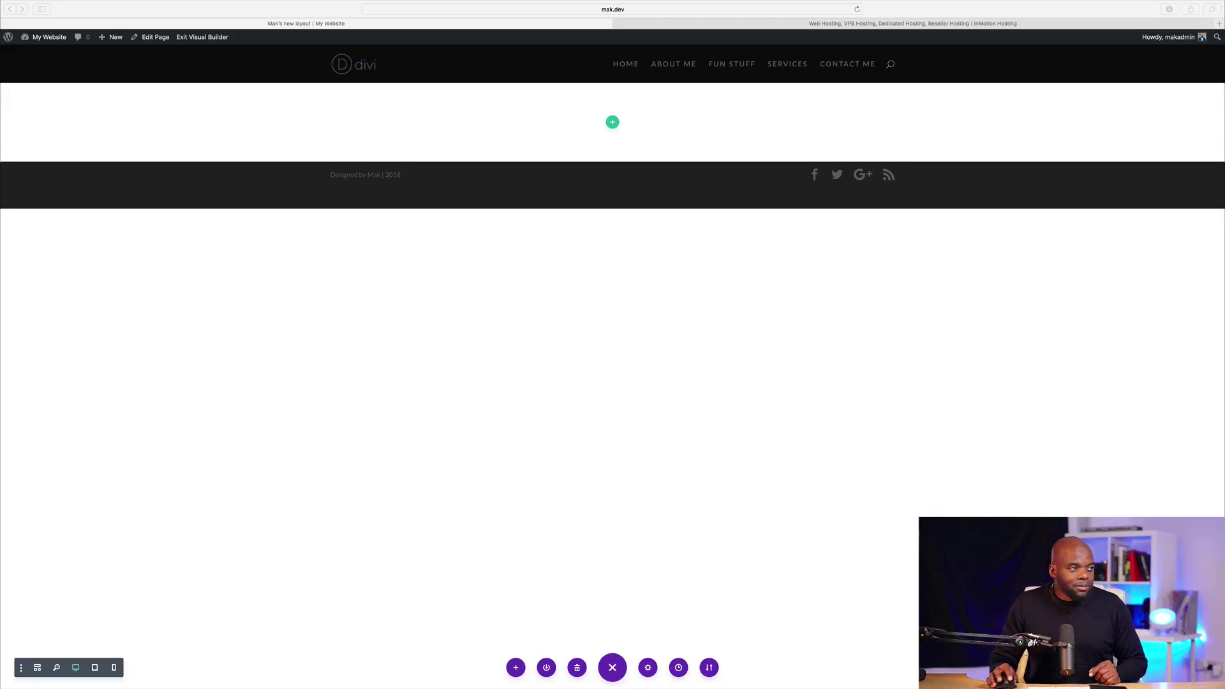
Step: Drop Divi Builder Mak-2.json onto the page, import it, and delete the empty top section
{"action": "left_click_drag", "start_coordinate": [0, 396], "coordinate": [886, 317]}
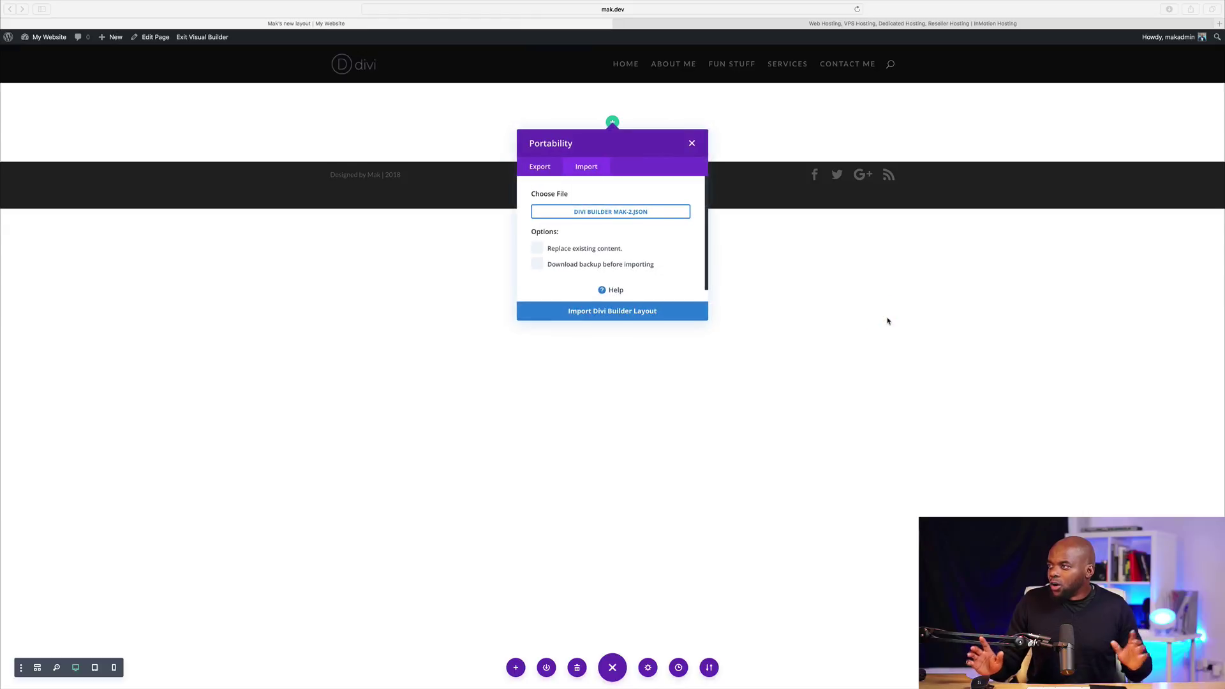
{"action": "left_click", "coordinate": [619, 313]}
{"action": "left_click", "coordinate": [631, 314]}
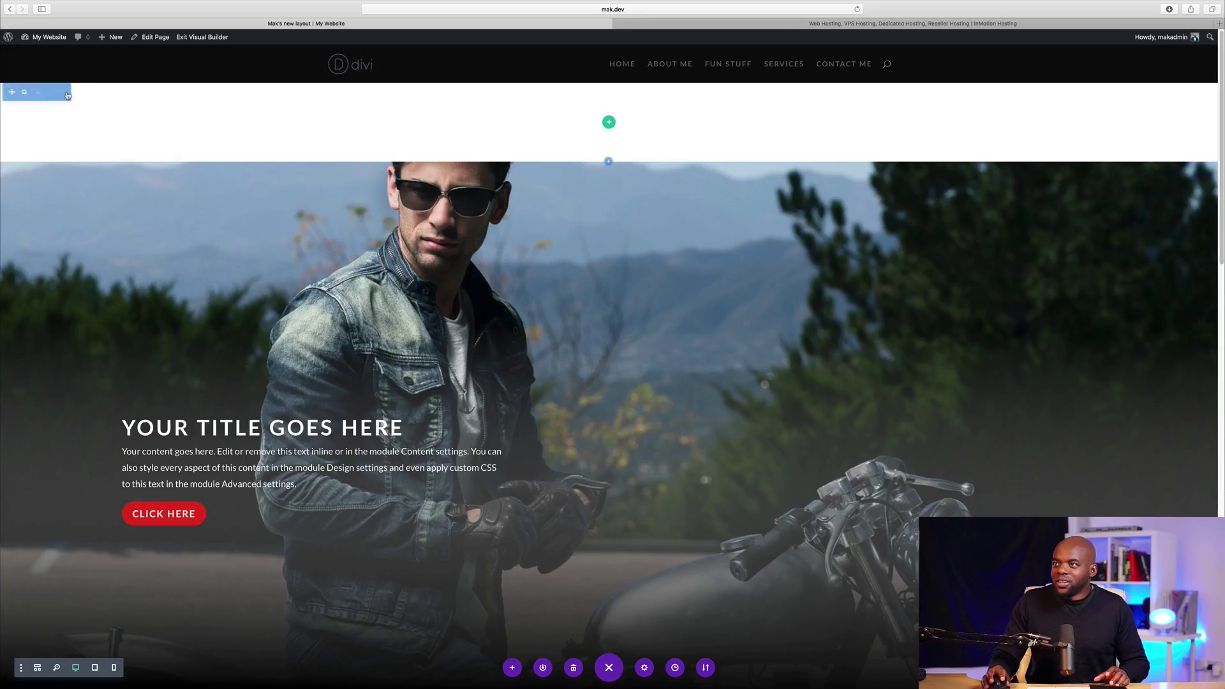
{"action": "left_click", "coordinate": [64, 93]}
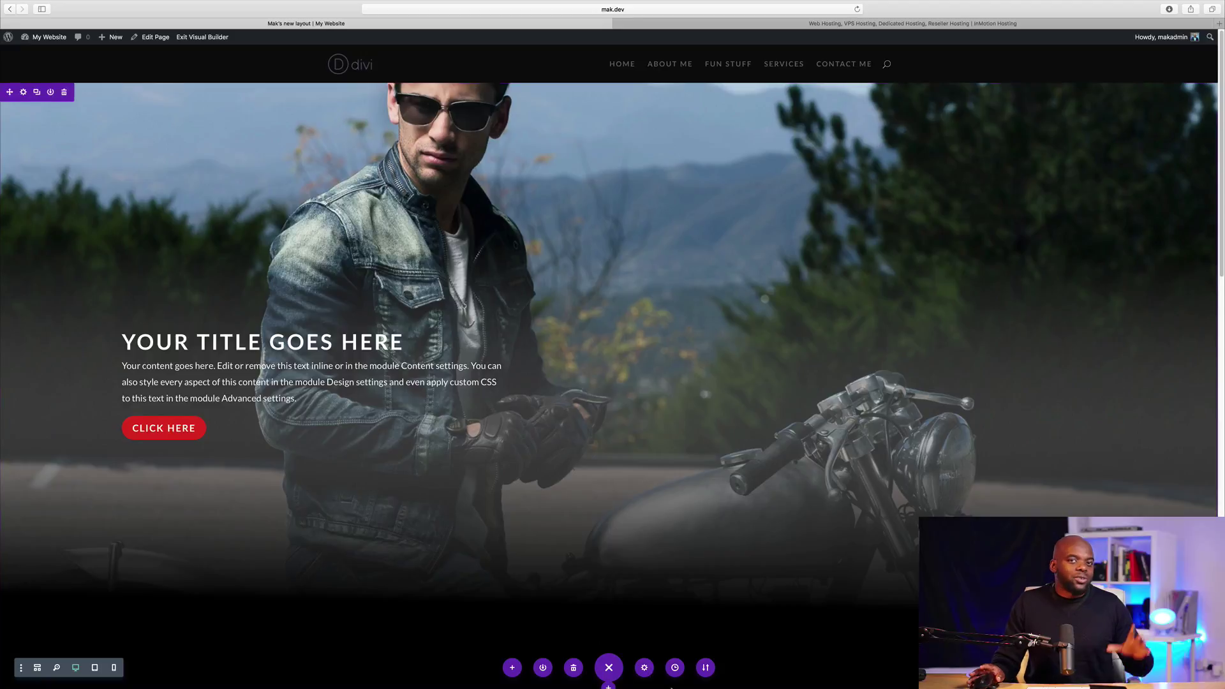
{"action": "mouse_move", "coordinate": [672, 685]}
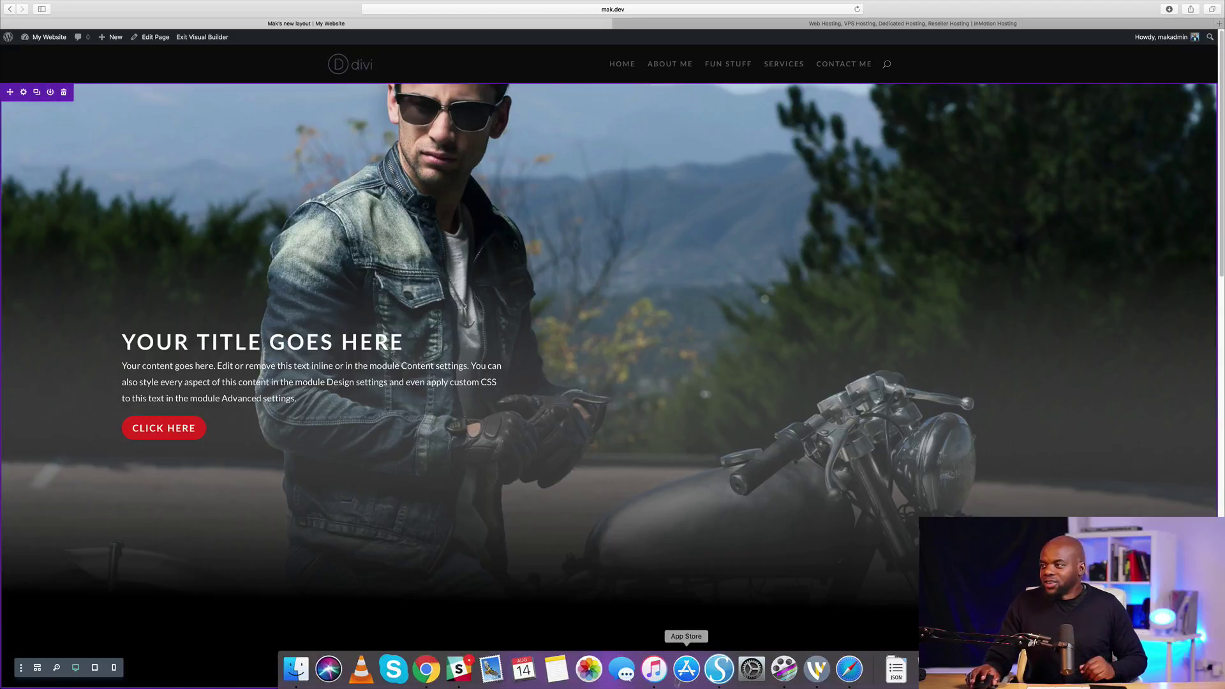
{"action": "scroll", "coordinate": [838, 481], "scroll_direction": "down", "scroll_amount": 15}
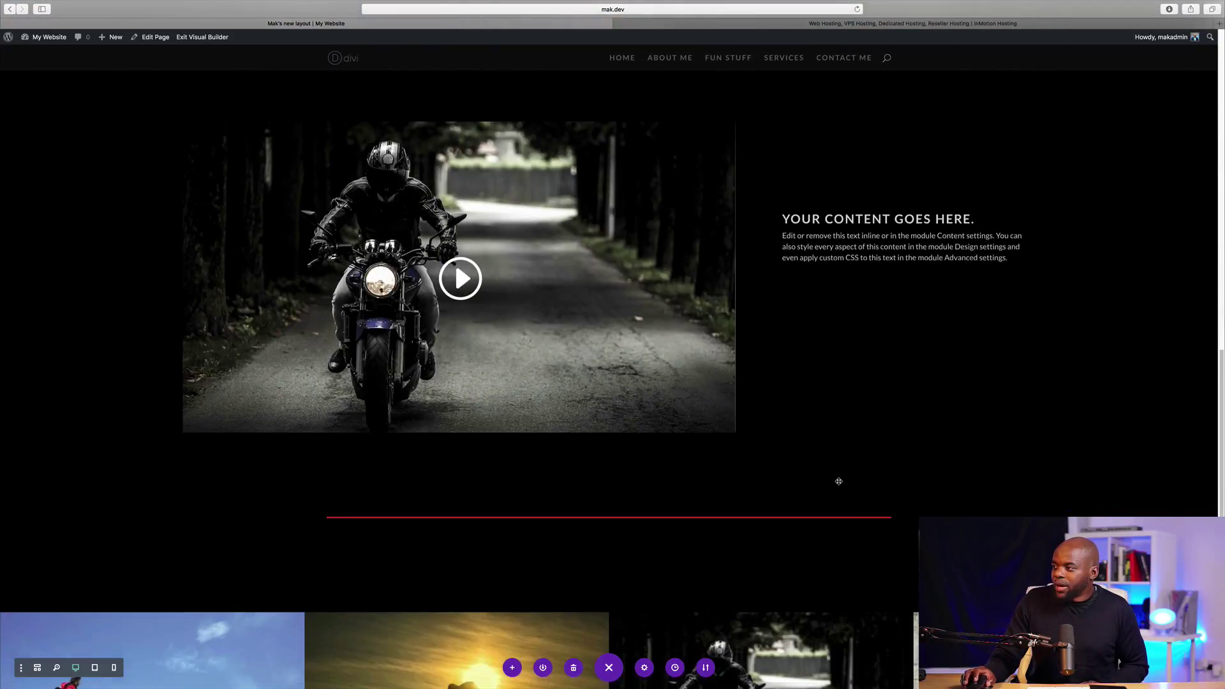
{"action": "scroll", "coordinate": [838, 481], "scroll_direction": "down", "scroll_amount": 4}
{"action": "scroll", "coordinate": [839, 481], "scroll_direction": "up", "scroll_amount": 15}
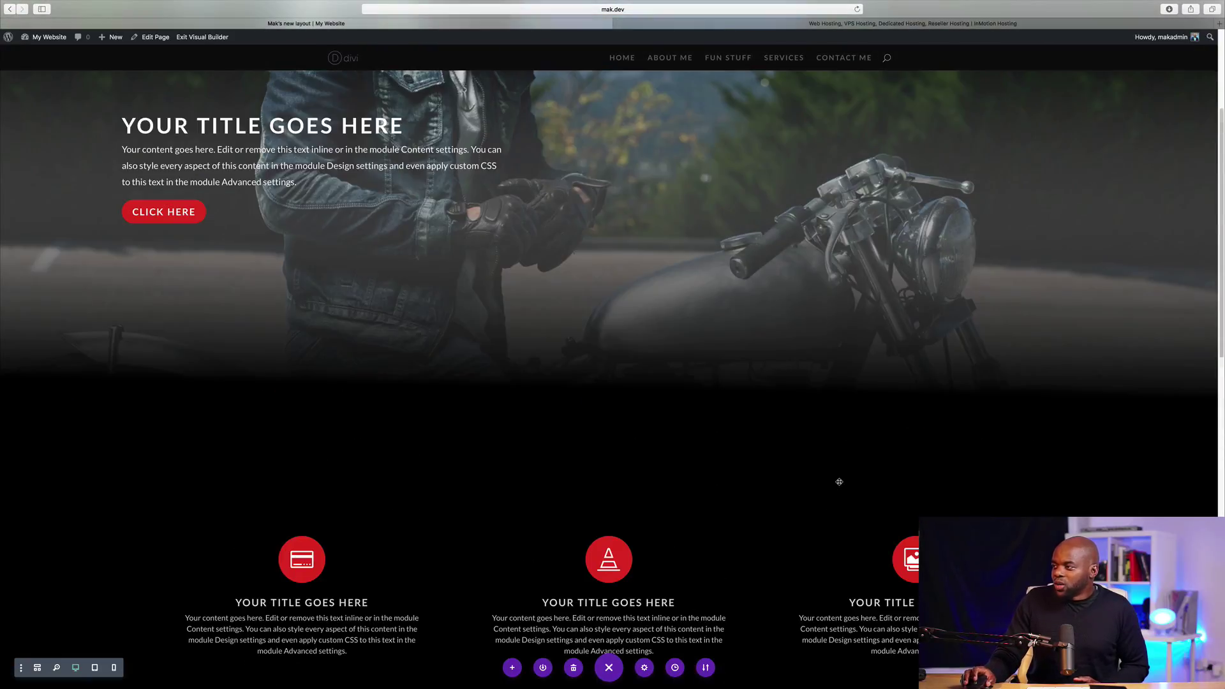